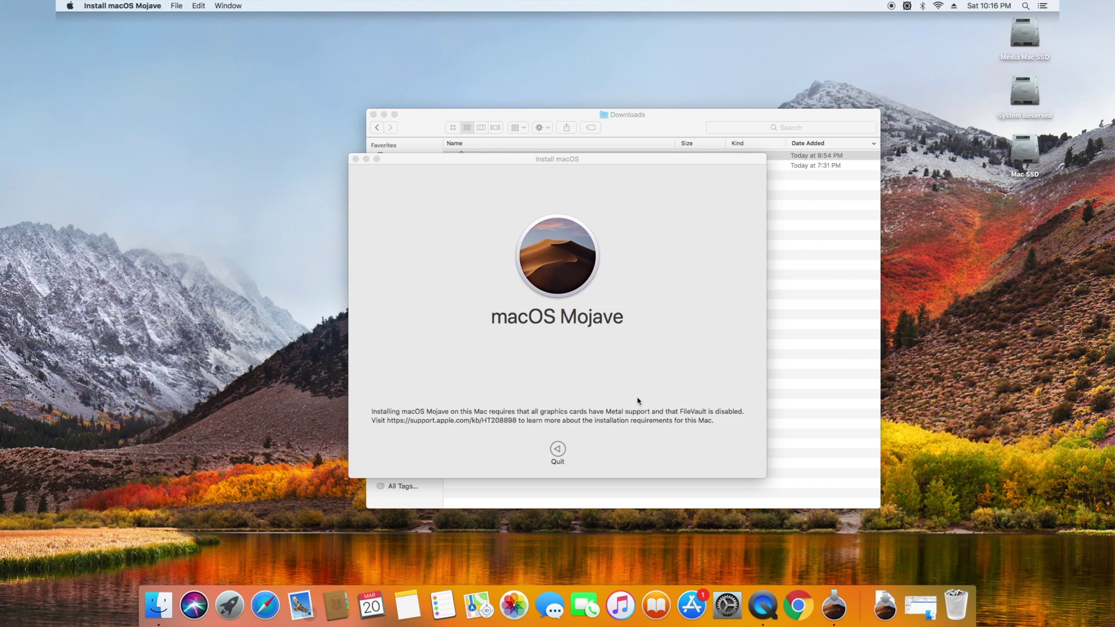
- Quit the Mojave installer and scrub the project timeline to about 5:00, the Mojave firmware screen
left_click(557, 451)
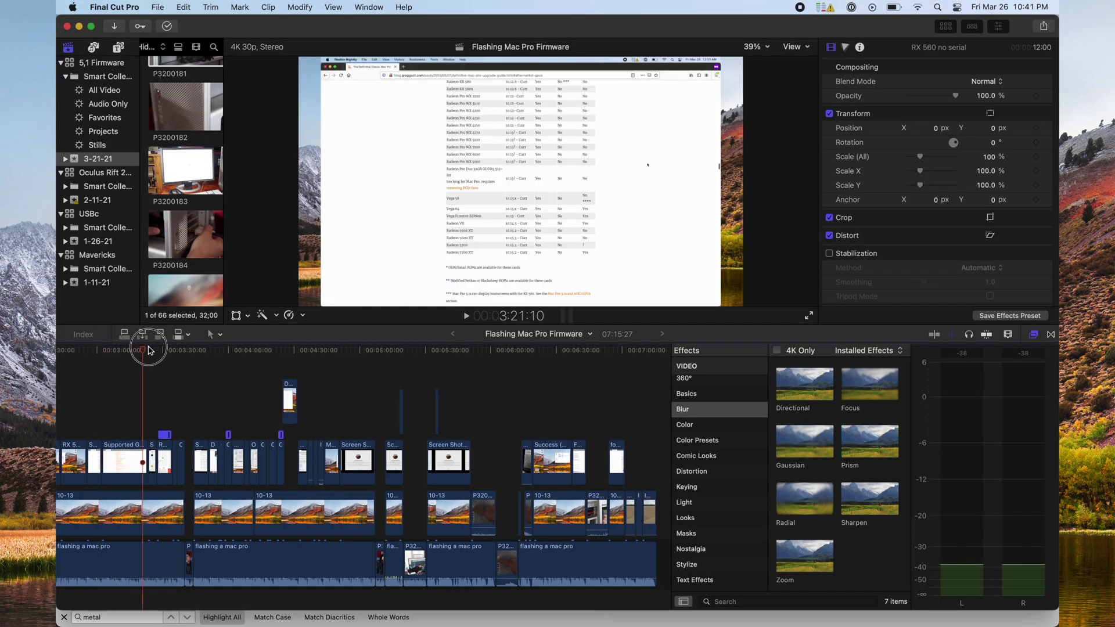
left_click_drag(149, 350, 465, 340)
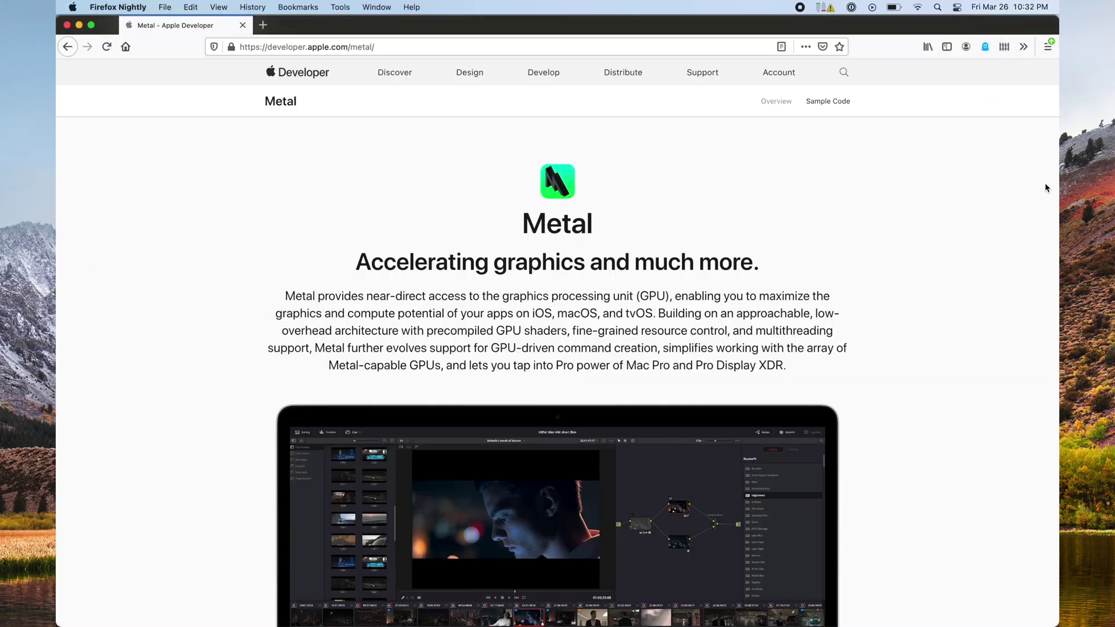
- Scroll down the Apple Metal overview page
scroll(1042, 182, "down", 6)
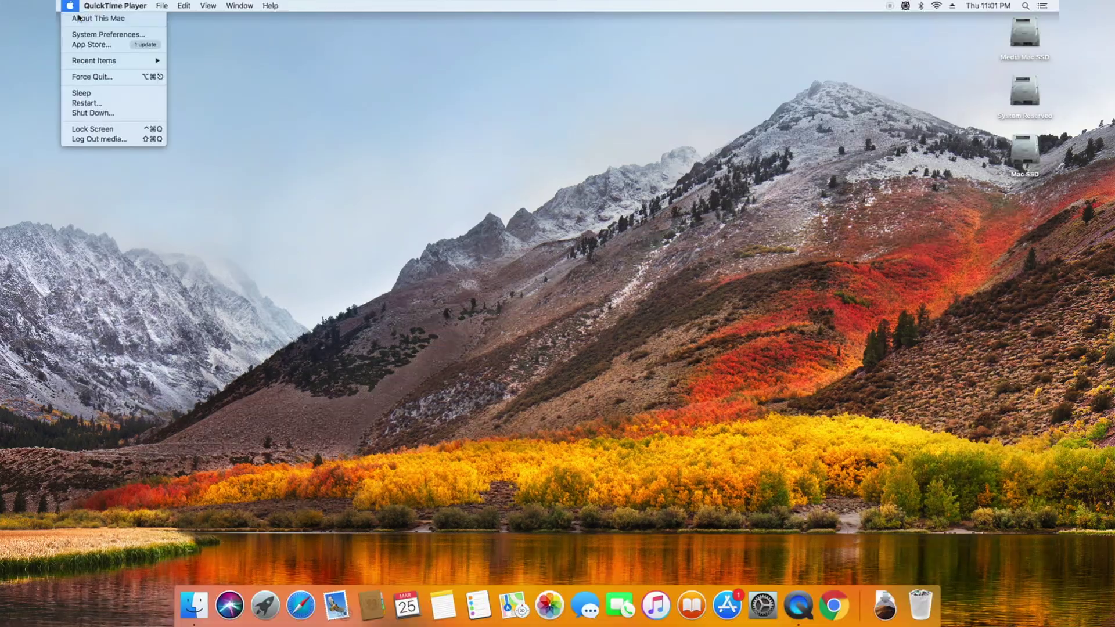
- Show the Radeon RX 560's Graphics/Displays report in System Information and select its Metal: Supported row
left_click(80, 18)
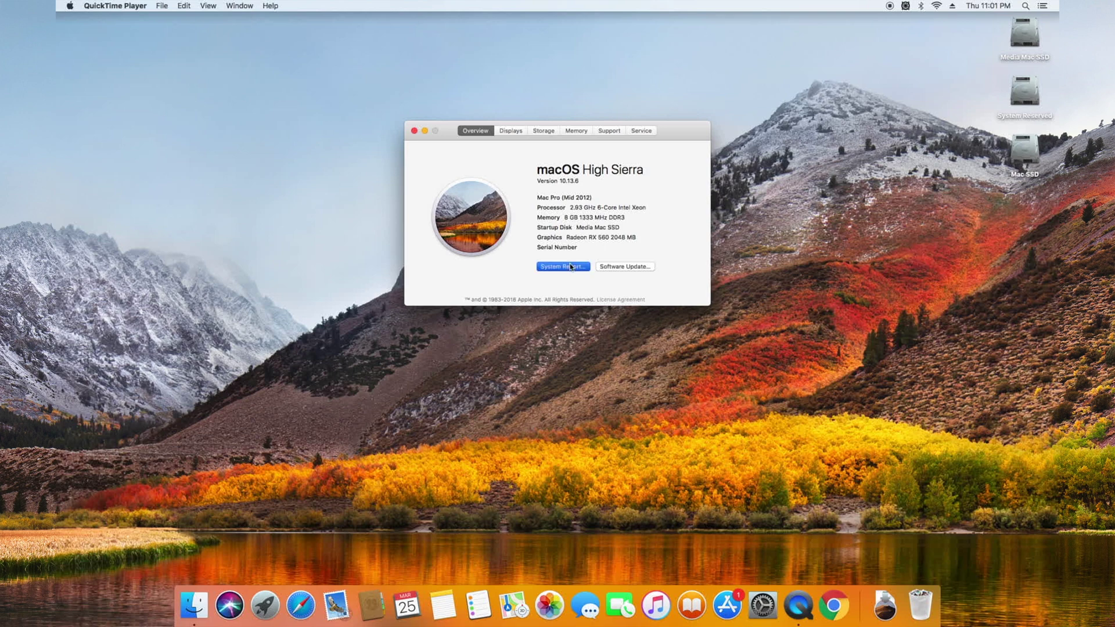
left_click(571, 267)
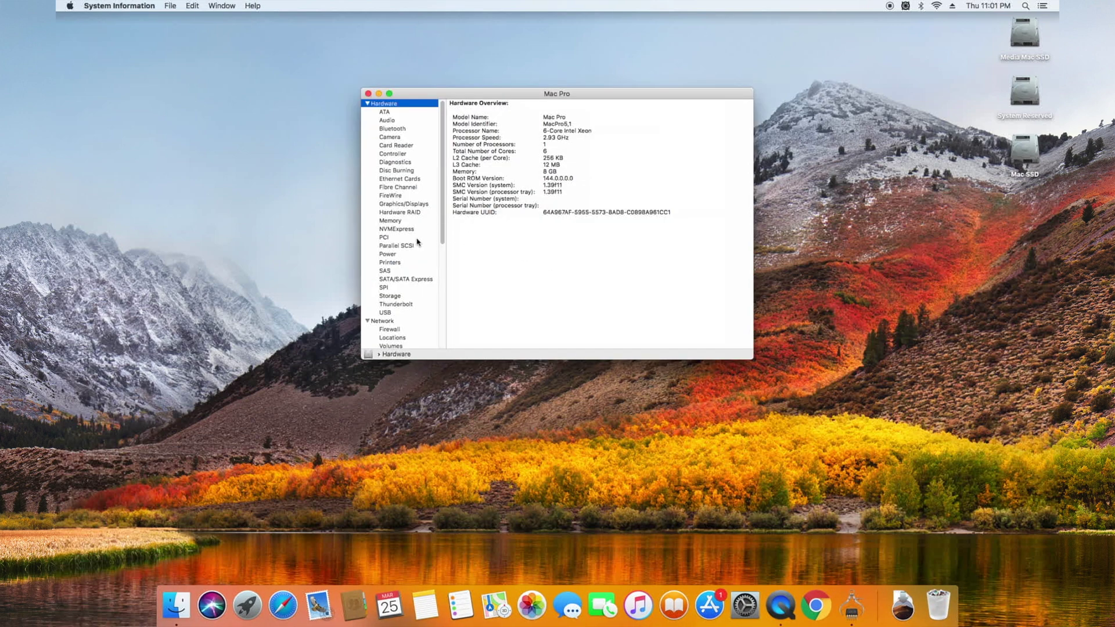
left_click(415, 205)
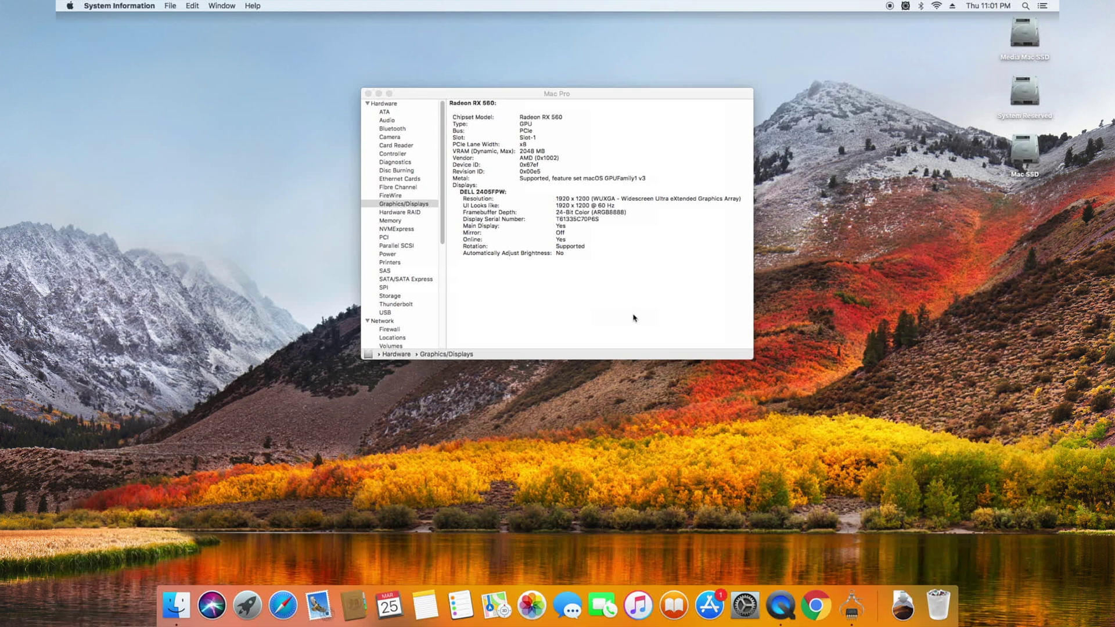
left_click(606, 180)
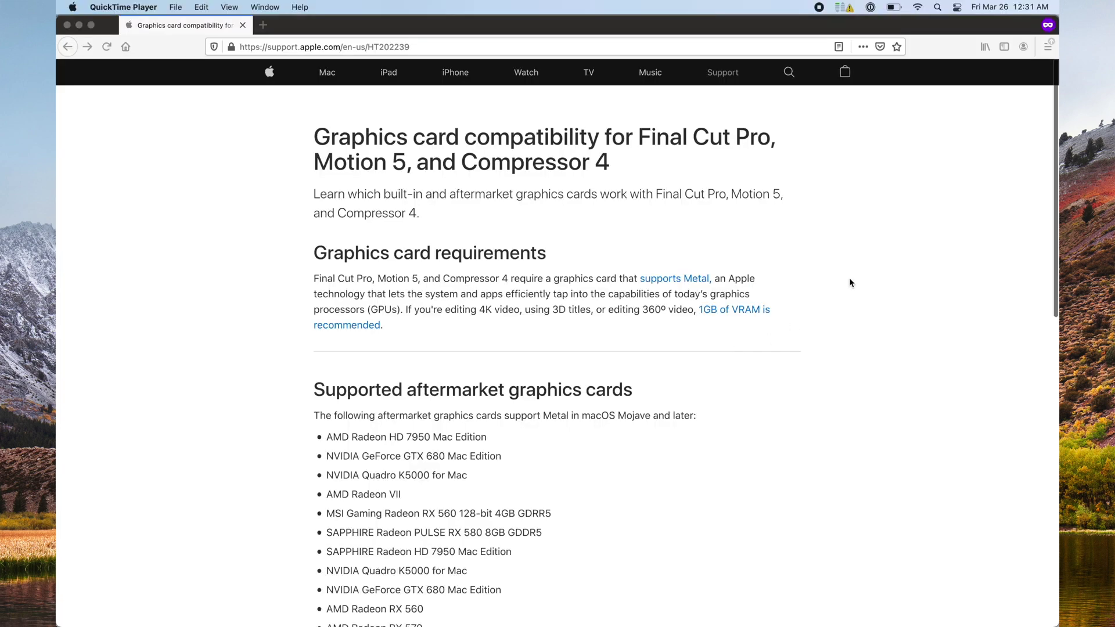
- Scroll down through Apple's support page on Metal-capable GPUs
scroll(850, 281, "down", 5)
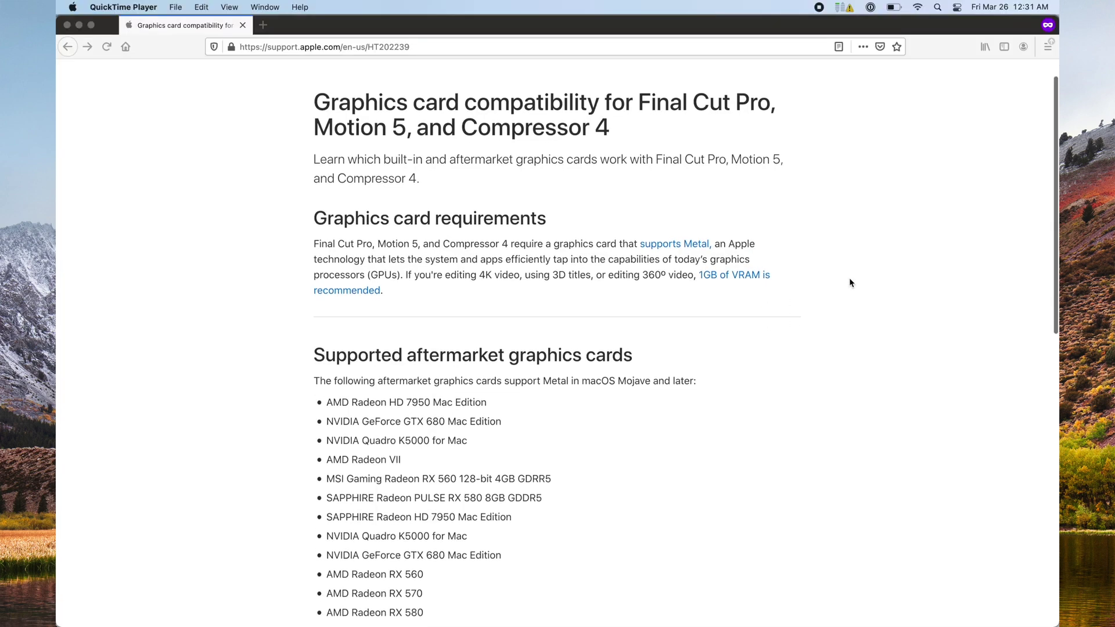
scroll(850, 282, "down", 2)
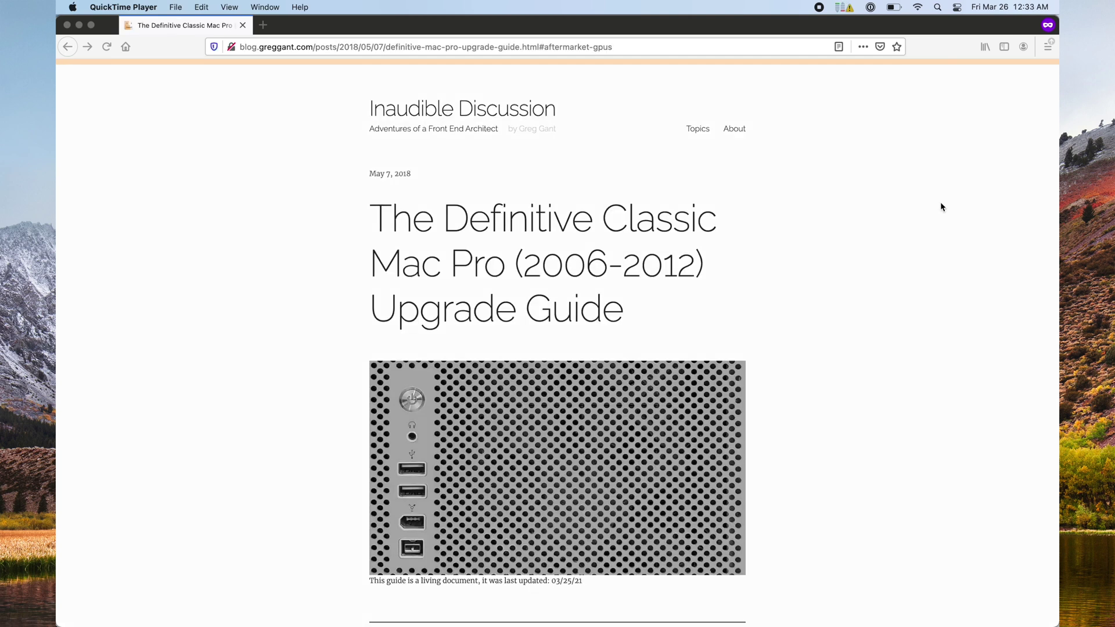
scroll(940, 207, "down", 10)
scroll(941, 206, "down", 15)
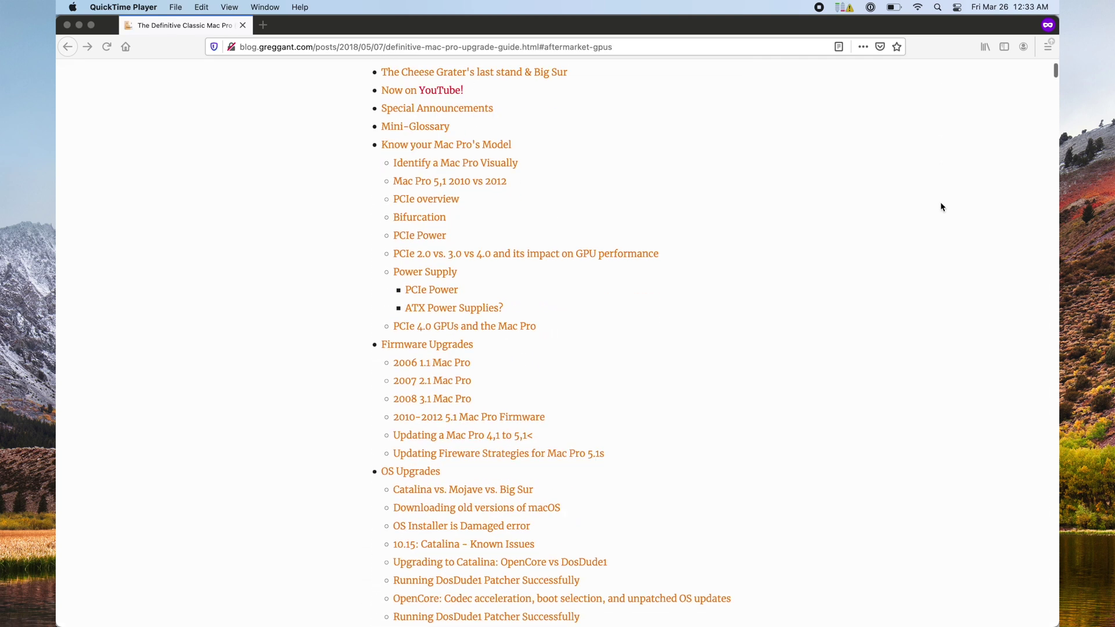
scroll(941, 207, "down", 7)
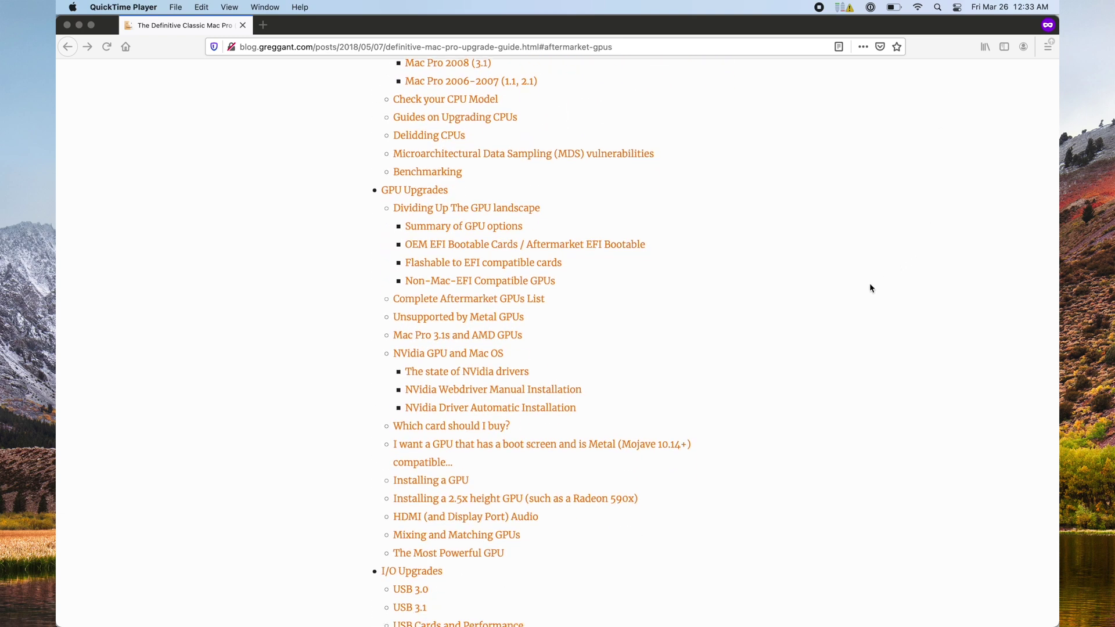
- Jump to the guide's Complete Aftermarket GPUs List and scroll through the table
left_click(533, 301)
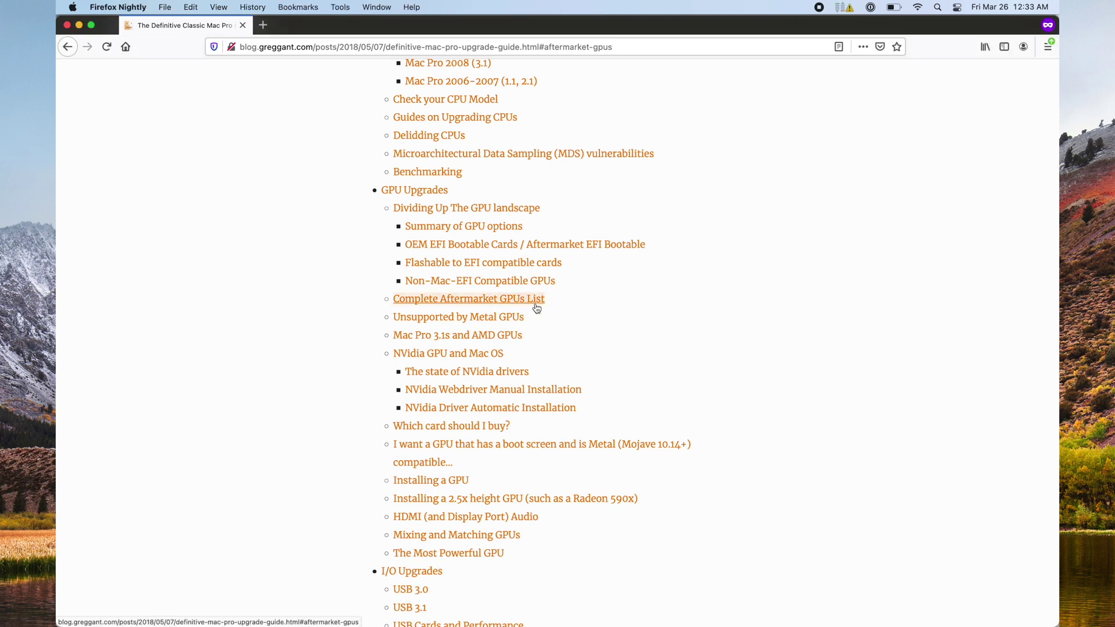
left_click(535, 302)
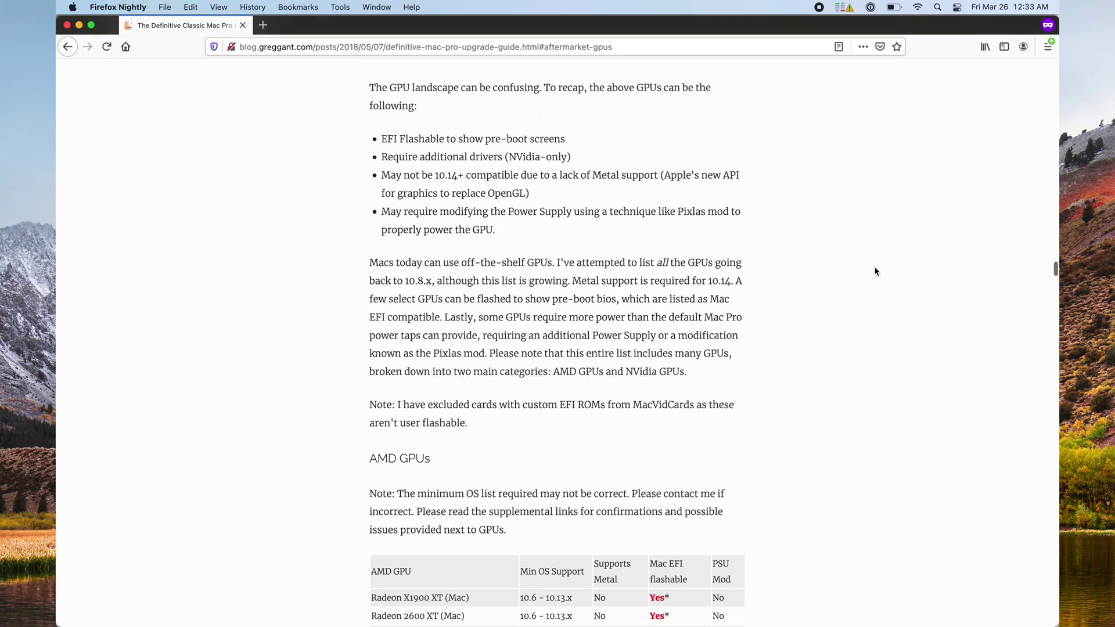
scroll(876, 272, "down", 7)
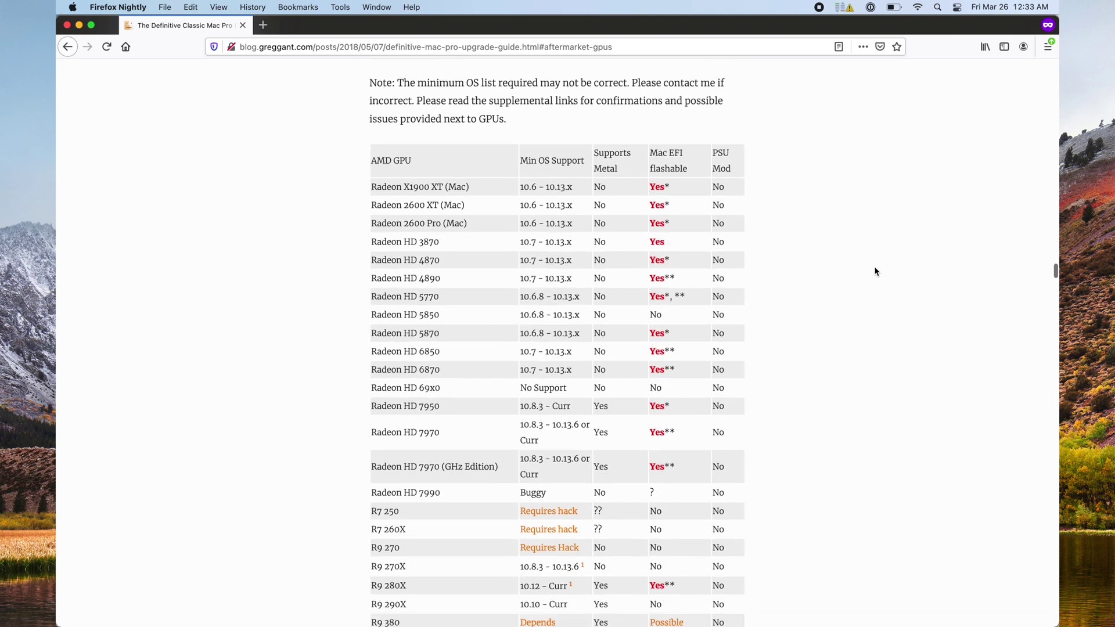
scroll(876, 271, "down", 8)
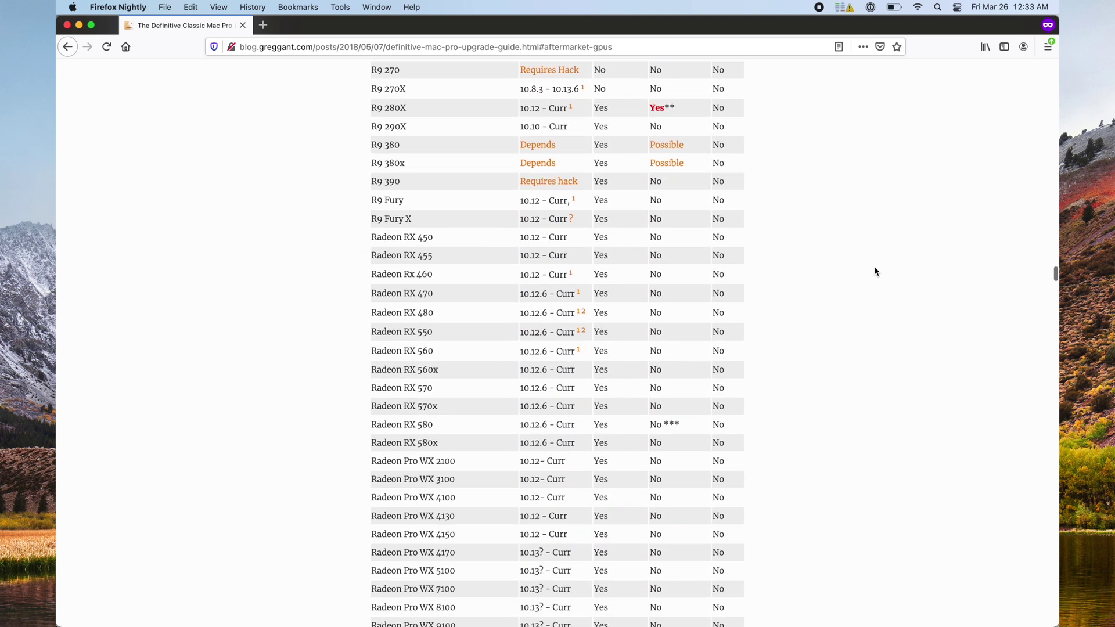
scroll(876, 271, "down", 6)
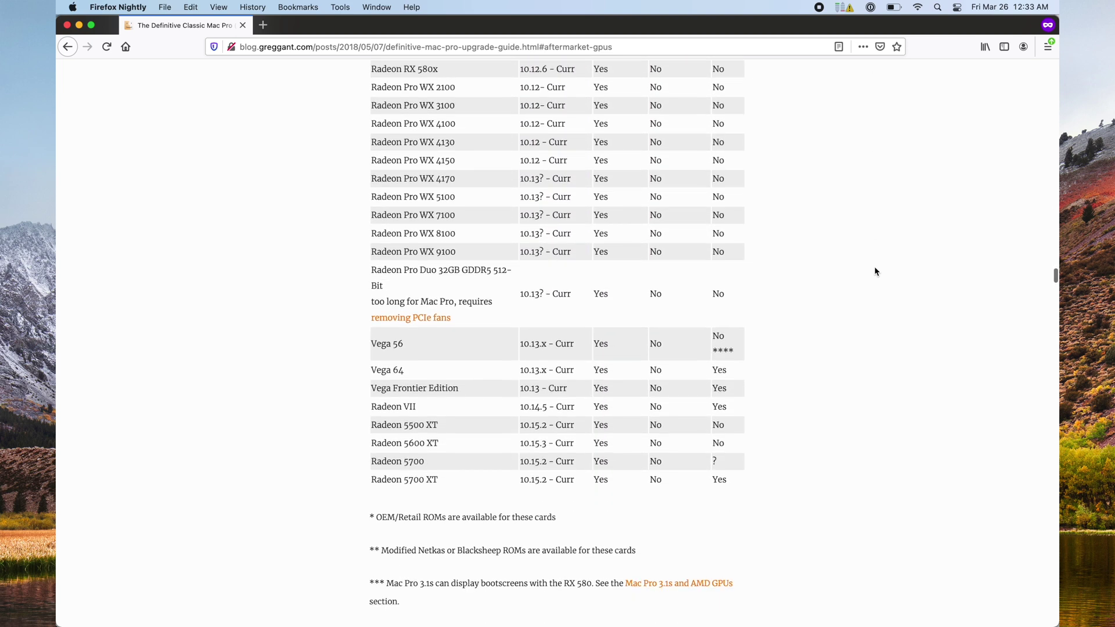
scroll(875, 271, "up", 3)
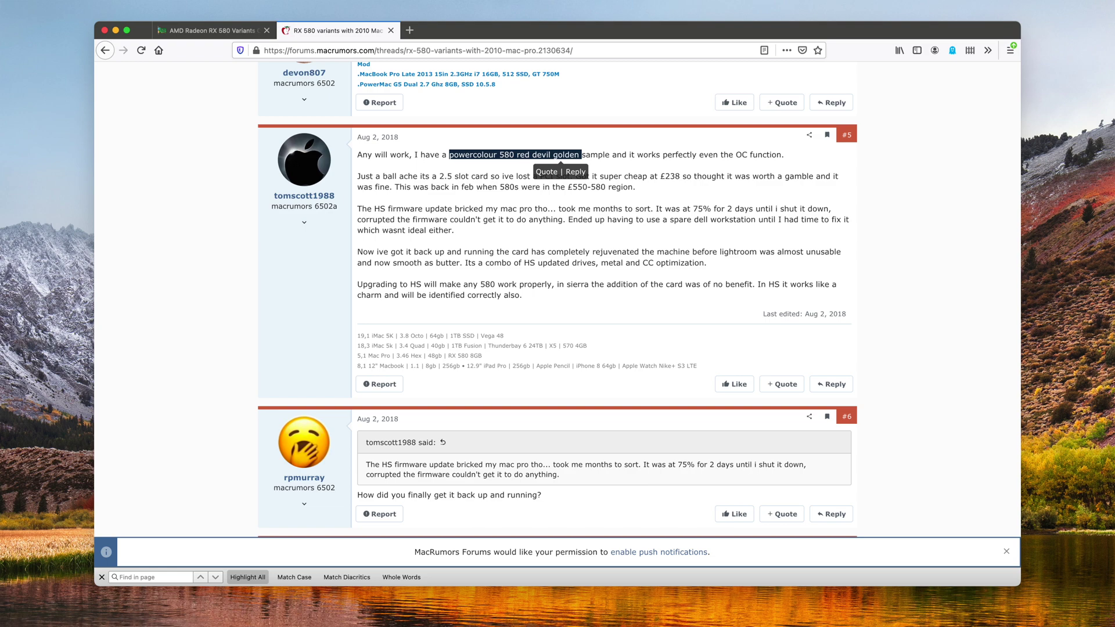
- Search DuckDuckGo for 'MacRumors Saphire Nitro RX 580'
type("MacRum")
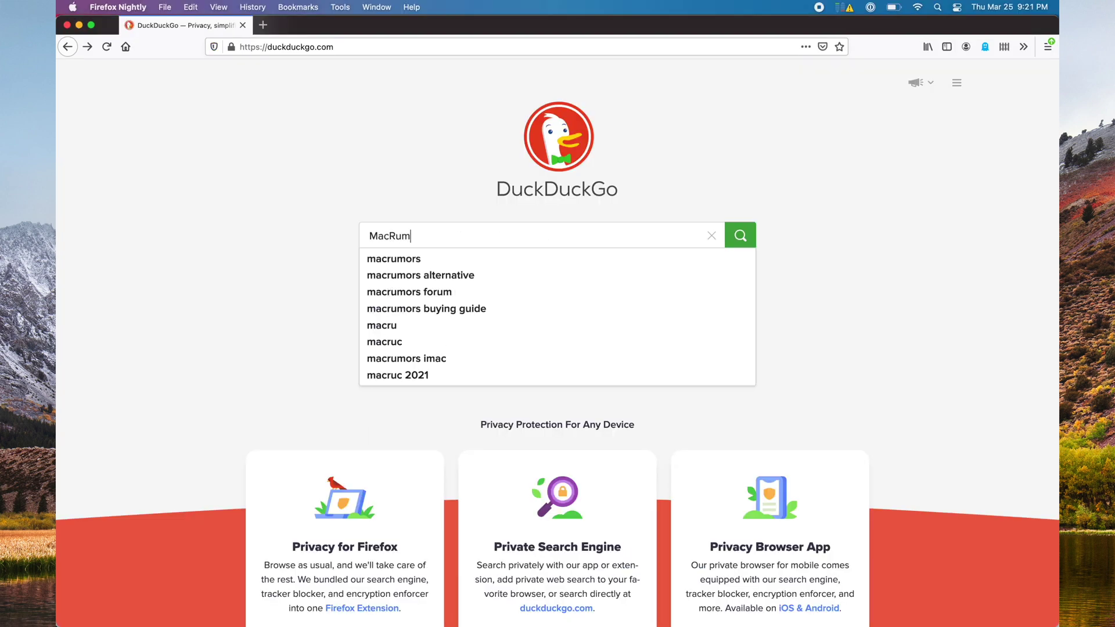
type("ors Saphire Nitro RX")
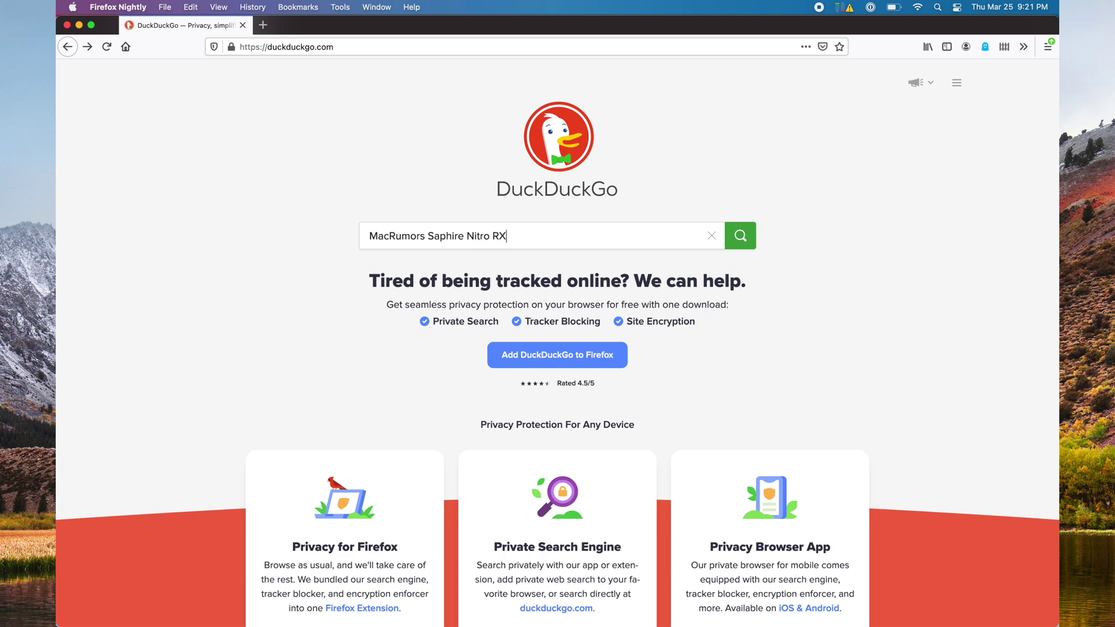
type(" 580")
key("Return")
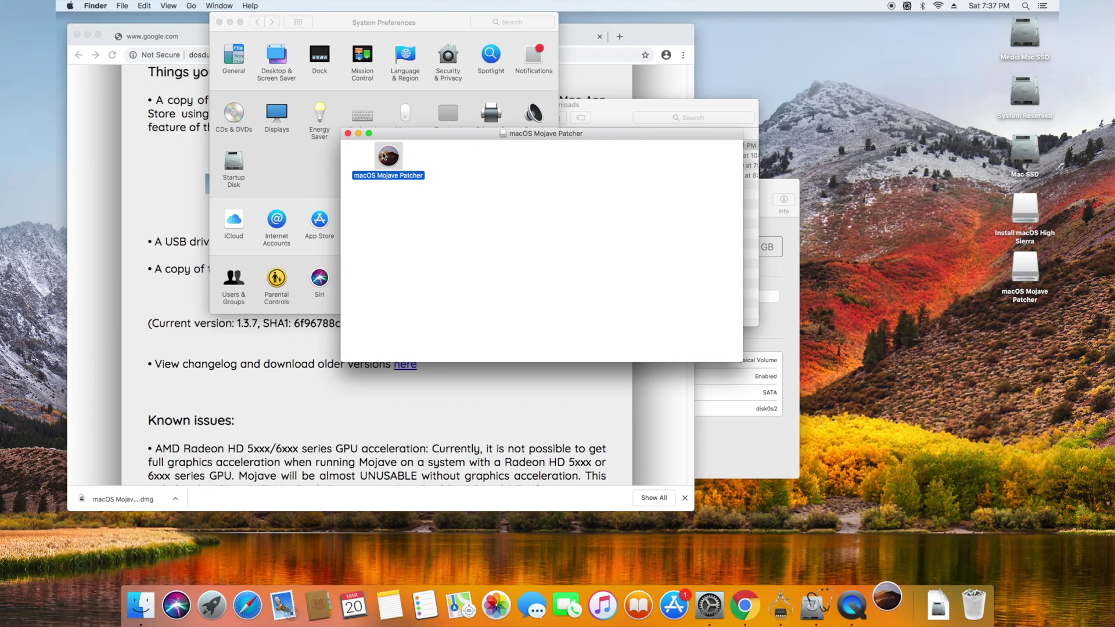
- Dismiss the Gatekeeper warning and choose Open Anyway for macOS Mojave Patcher in Security & Privacy
key("Return")
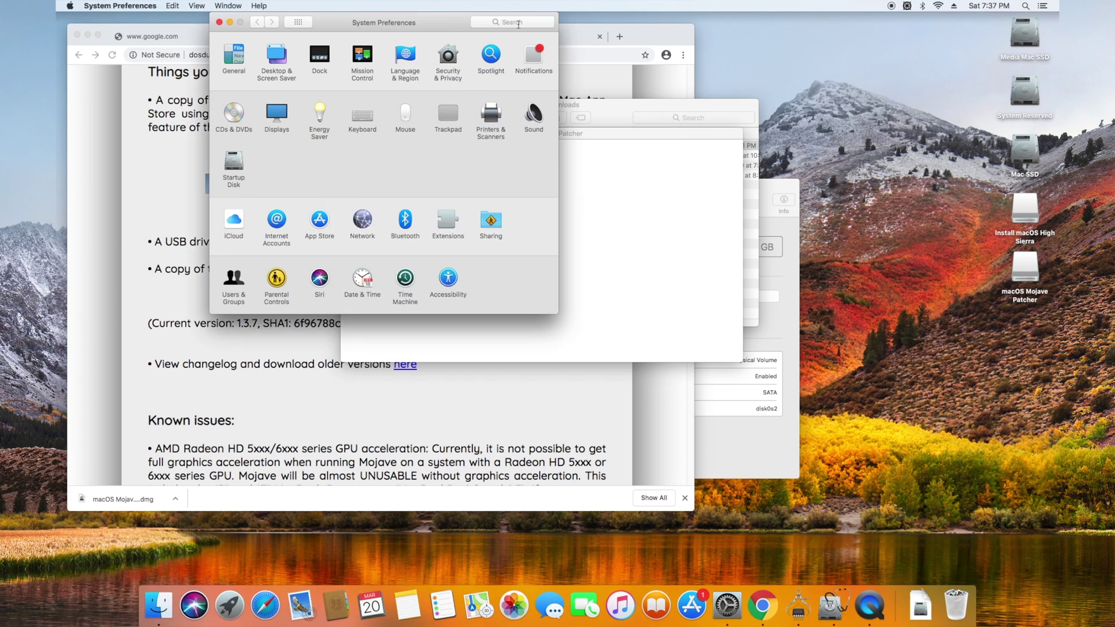
left_click(519, 24)
type("sec")
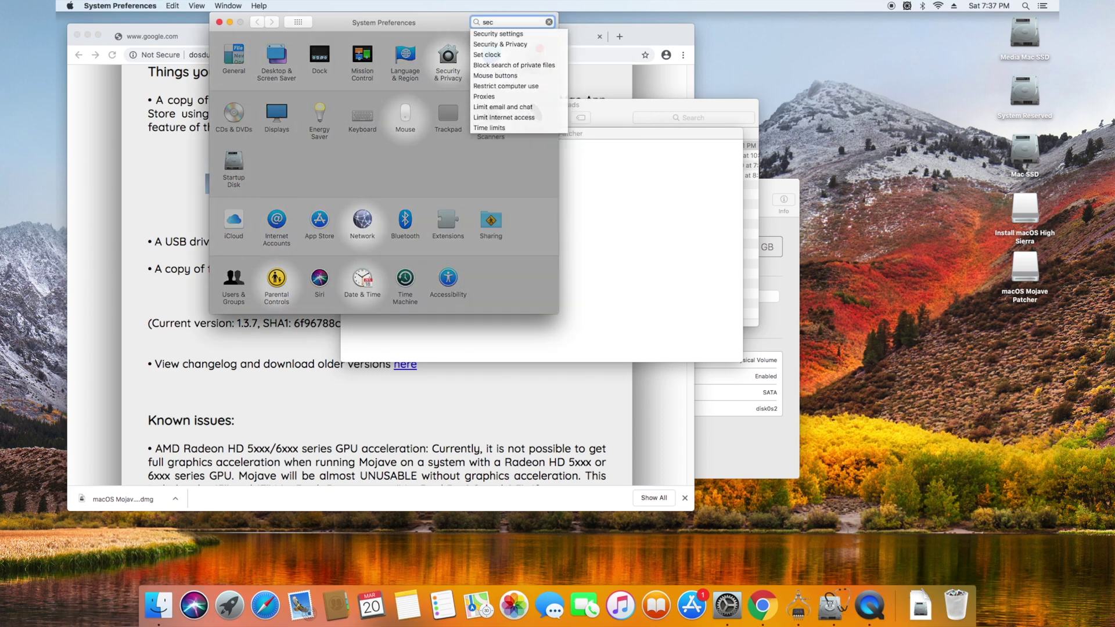
type("urit")
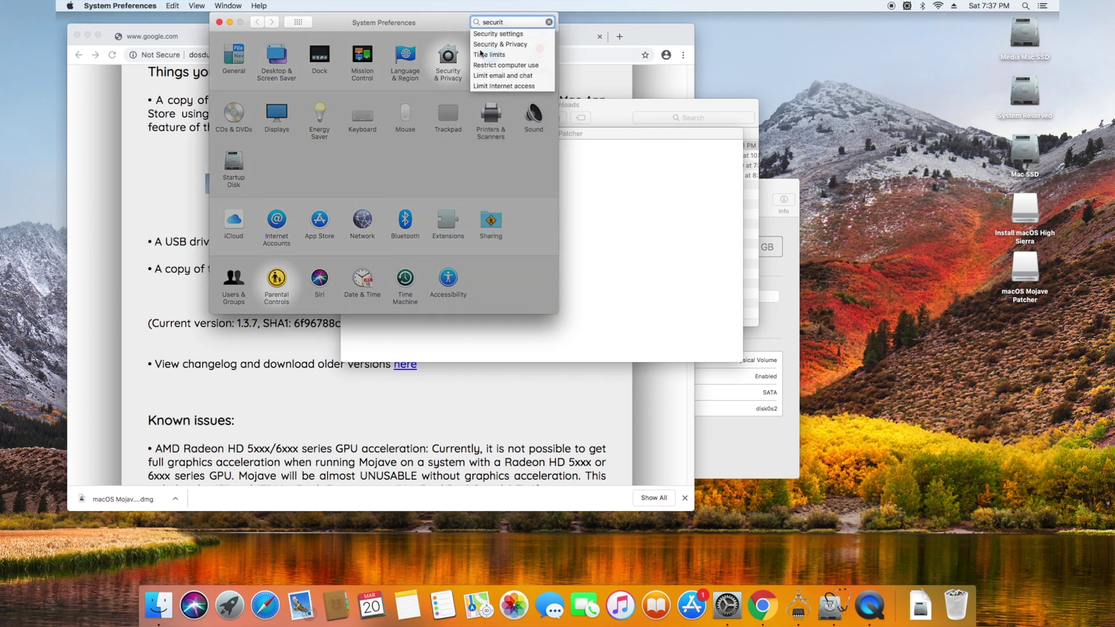
left_click(447, 62)
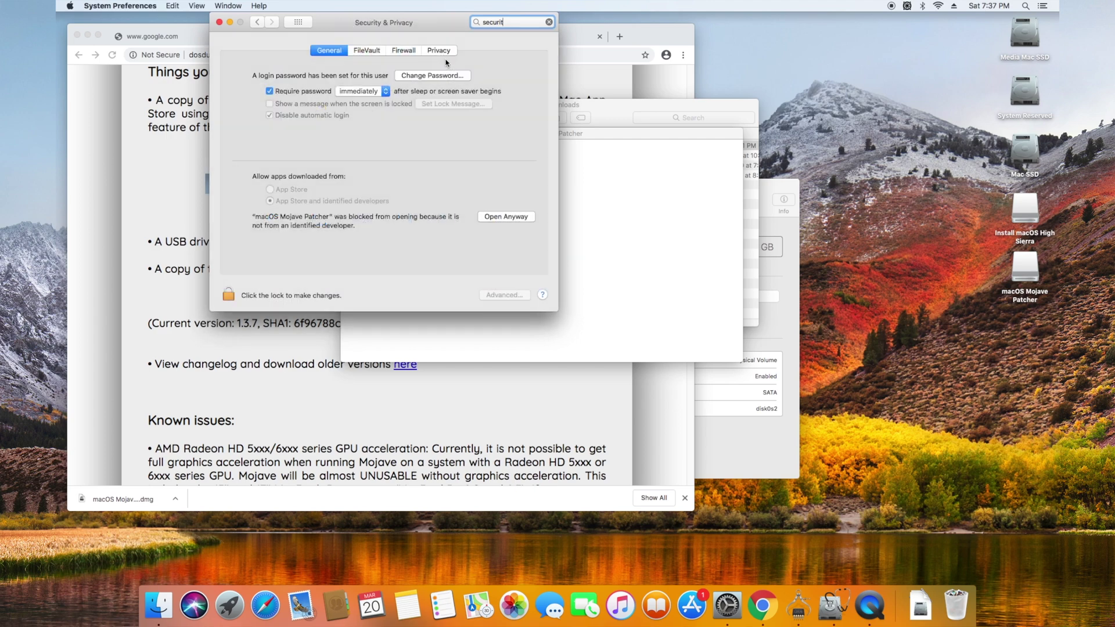
left_click(532, 218)
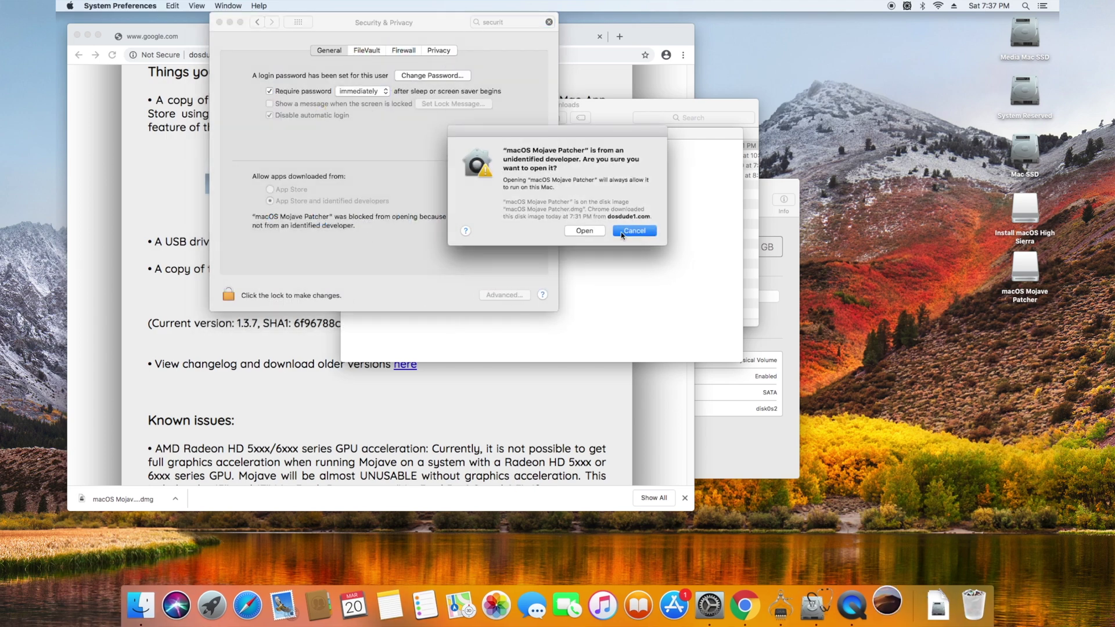
- Open macOS Mojave Patcher despite the unidentified-developer warning and dismiss the natively supported notice
left_click(584, 233)
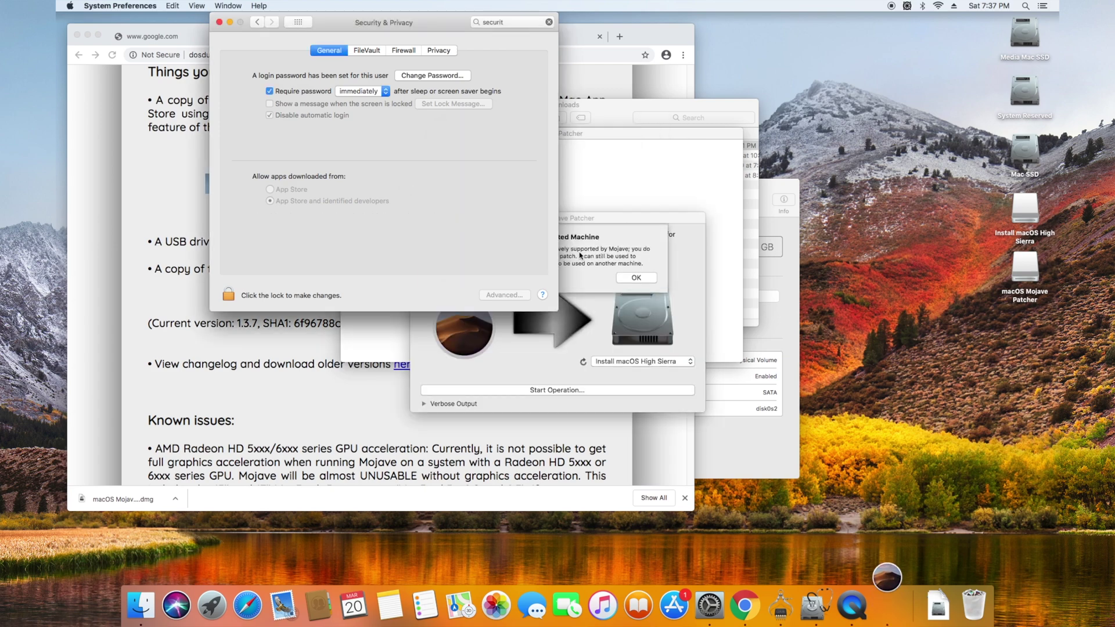
left_click(636, 278)
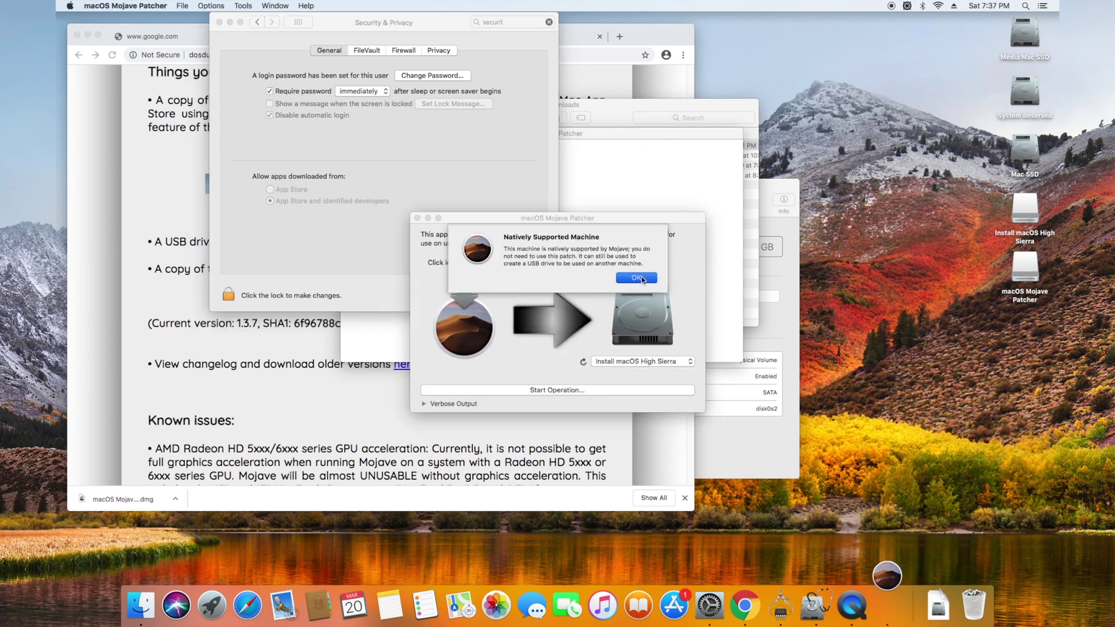
left_click(636, 277)
- Use Tools > Download macOS Mojave to save the installer to the Downloads folder
left_click(243, 5)
left_click(247, 18)
left_click(636, 286)
left_click(410, 206)
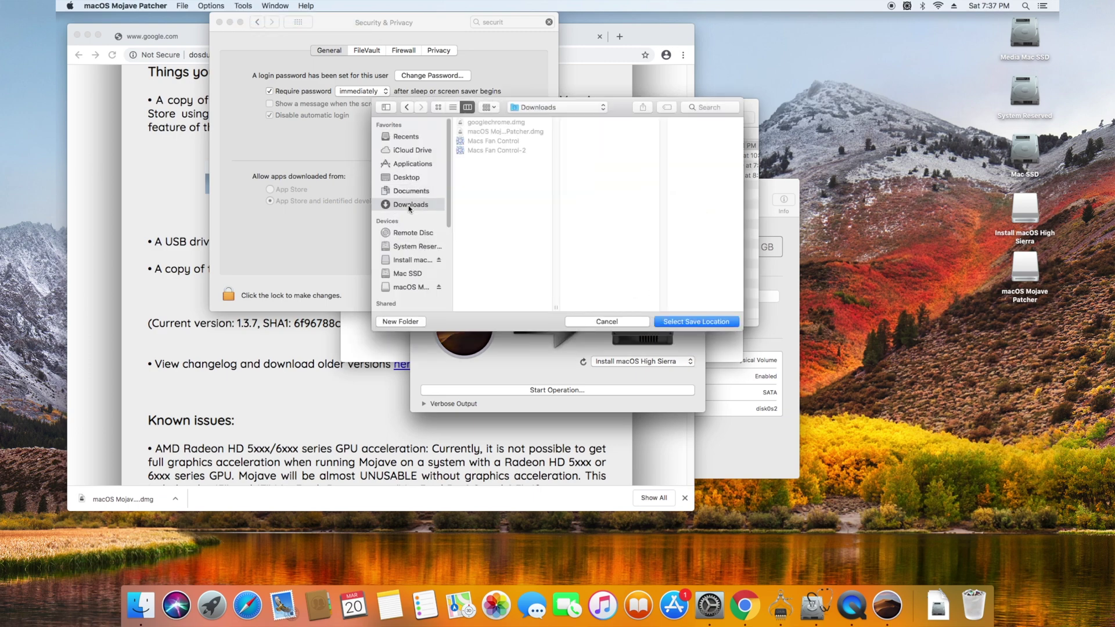
left_click(694, 320)
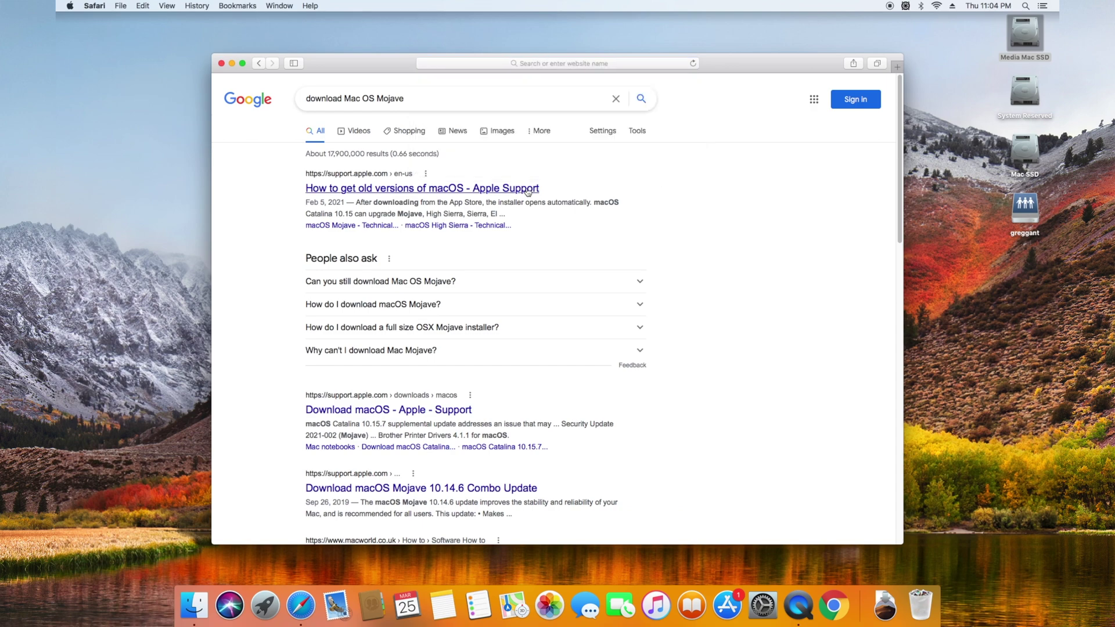
- Open Apple's 'How to get old versions of macOS' page and follow its macOS Mojave 10.14 link
left_click(527, 190)
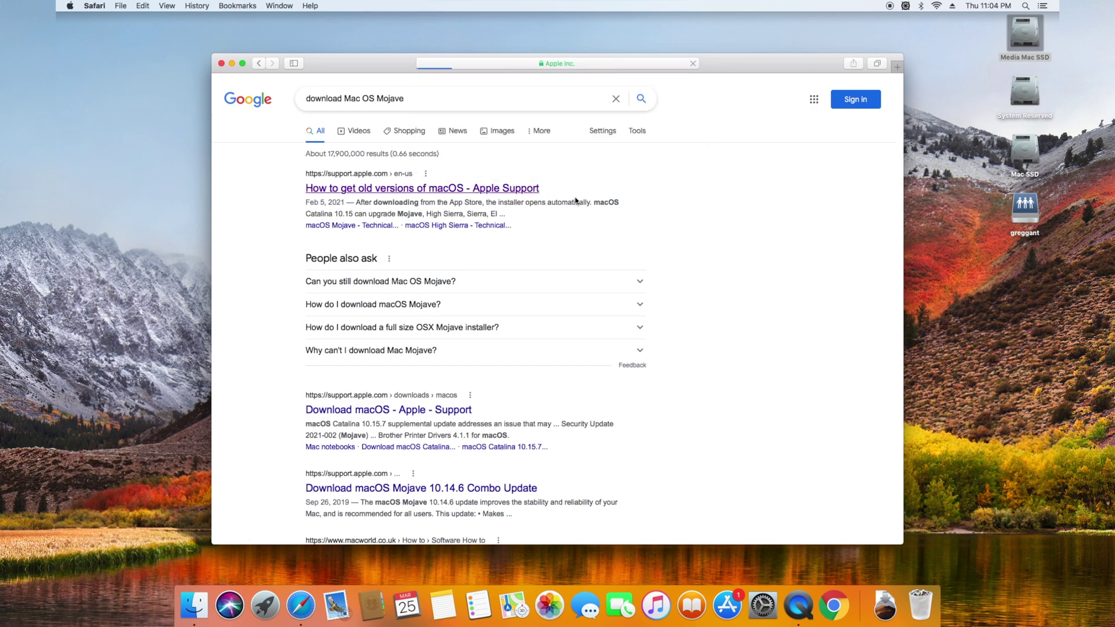
scroll(600, 223, "down", 10)
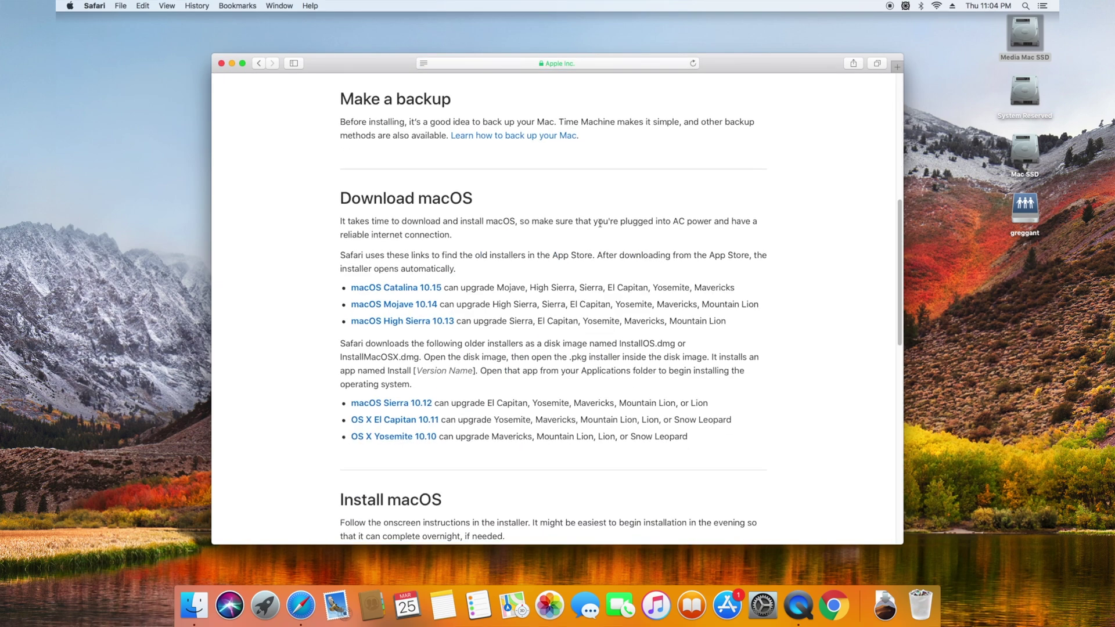
left_click(433, 306)
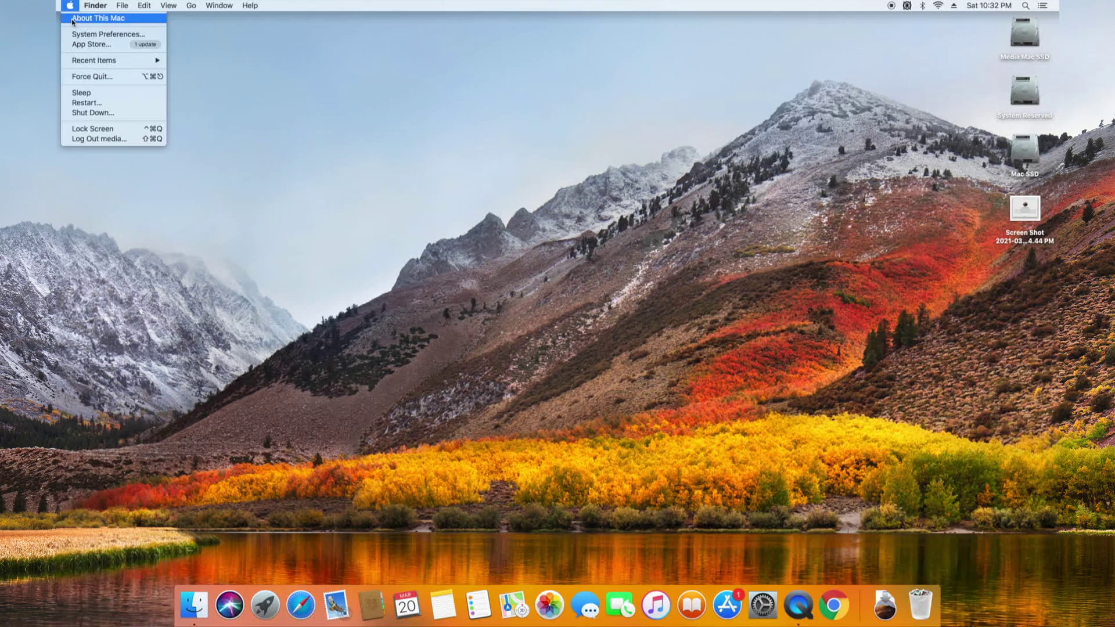
- Open the System Report's Hardware Overview and select the Boot ROM Version 144.0.0.0.0 line
left_click(72, 19)
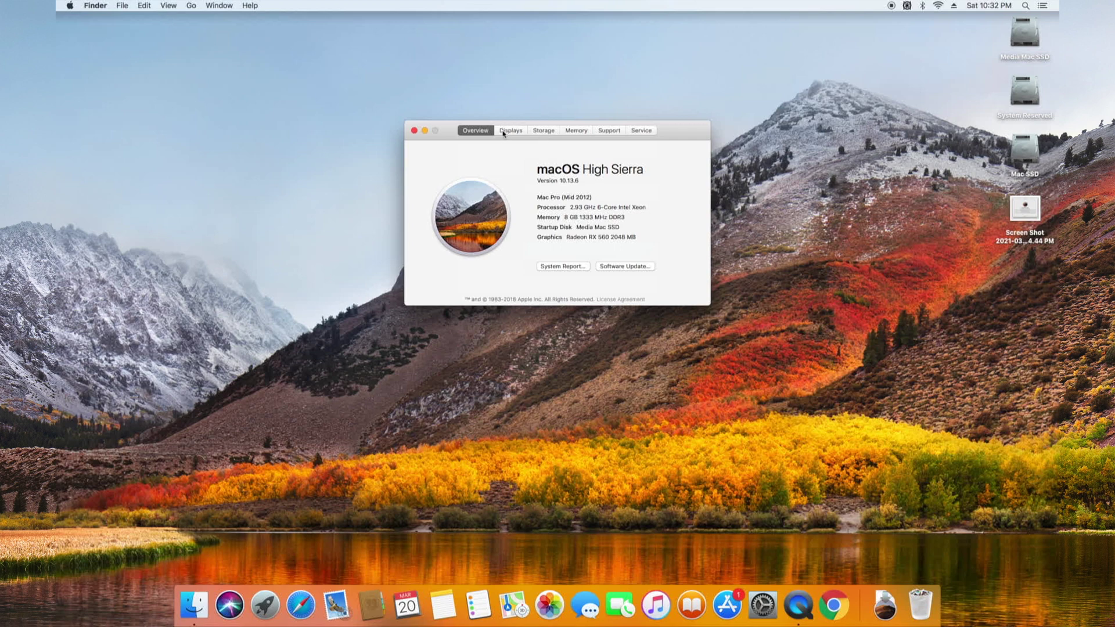
left_click(567, 267)
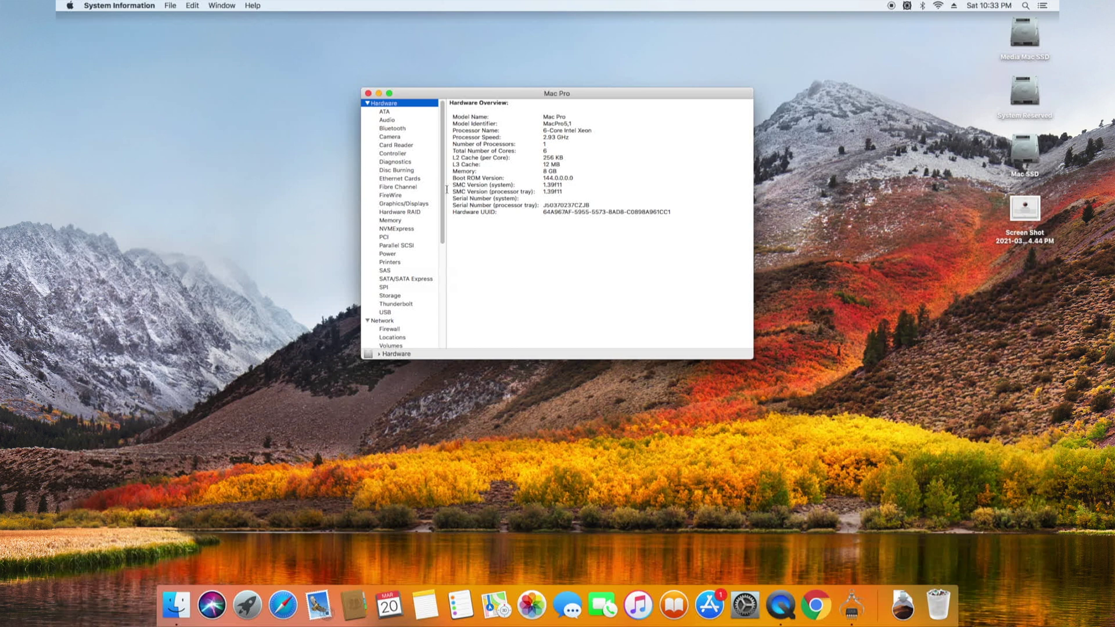
left_click(531, 186)
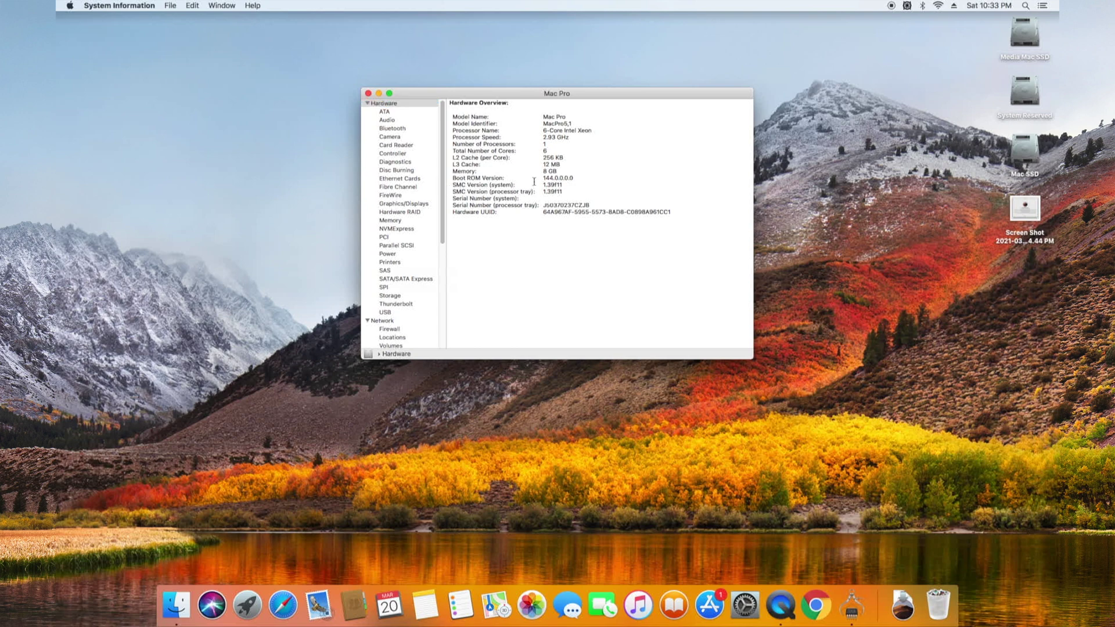
left_click(535, 179)
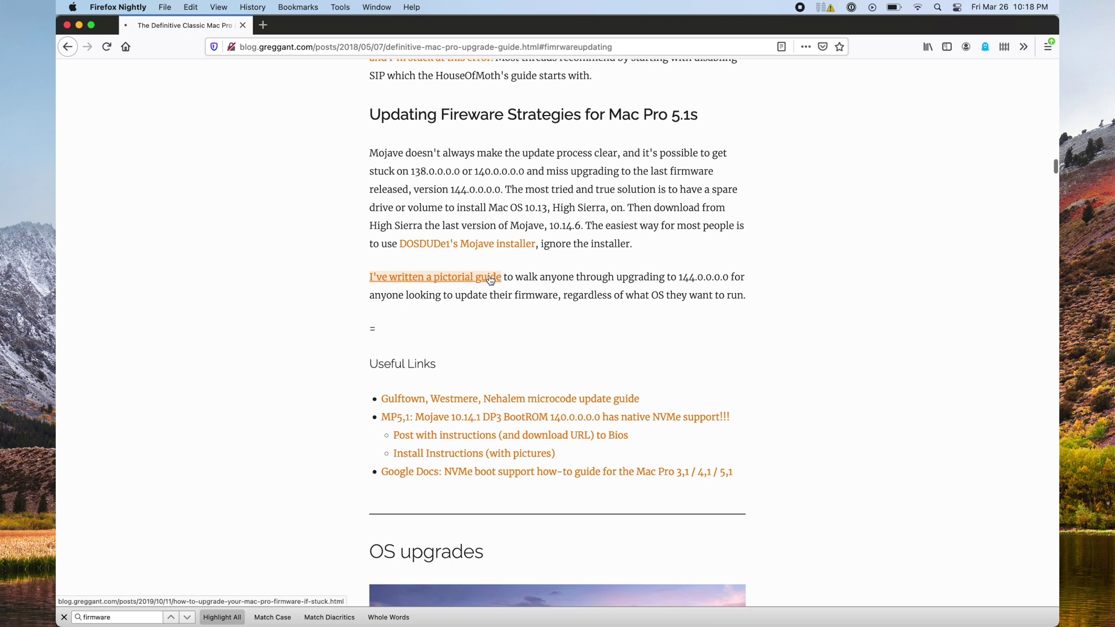
- Load the foolproof 144.0.0.0.0 firmware update post and scroll through Step 0 and Step 1
left_click(491, 279)
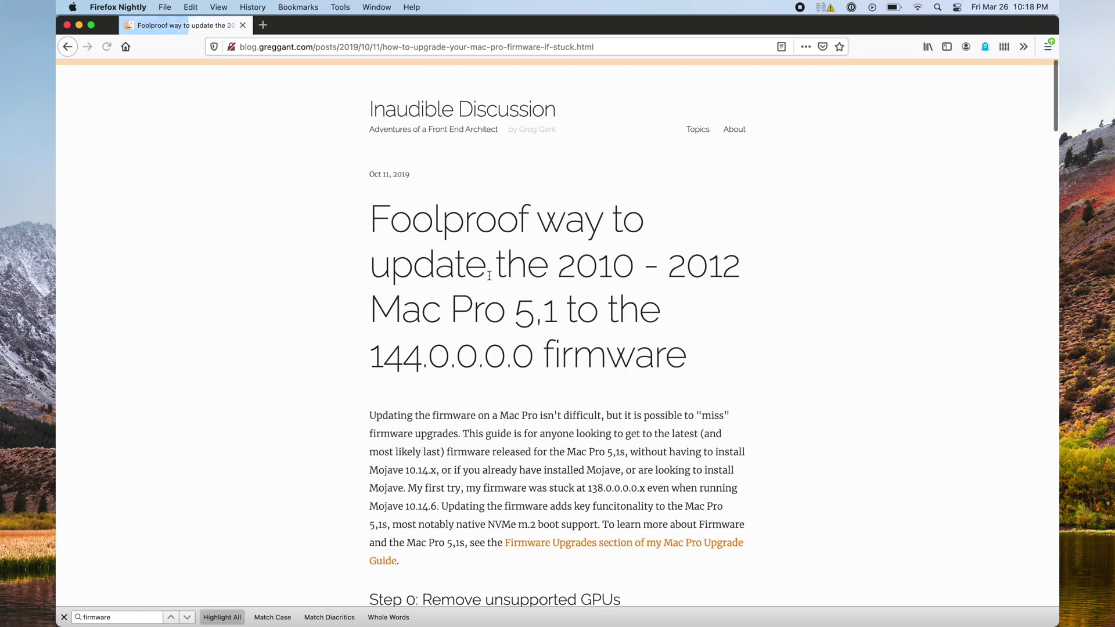
scroll(788, 249, "down", 4)
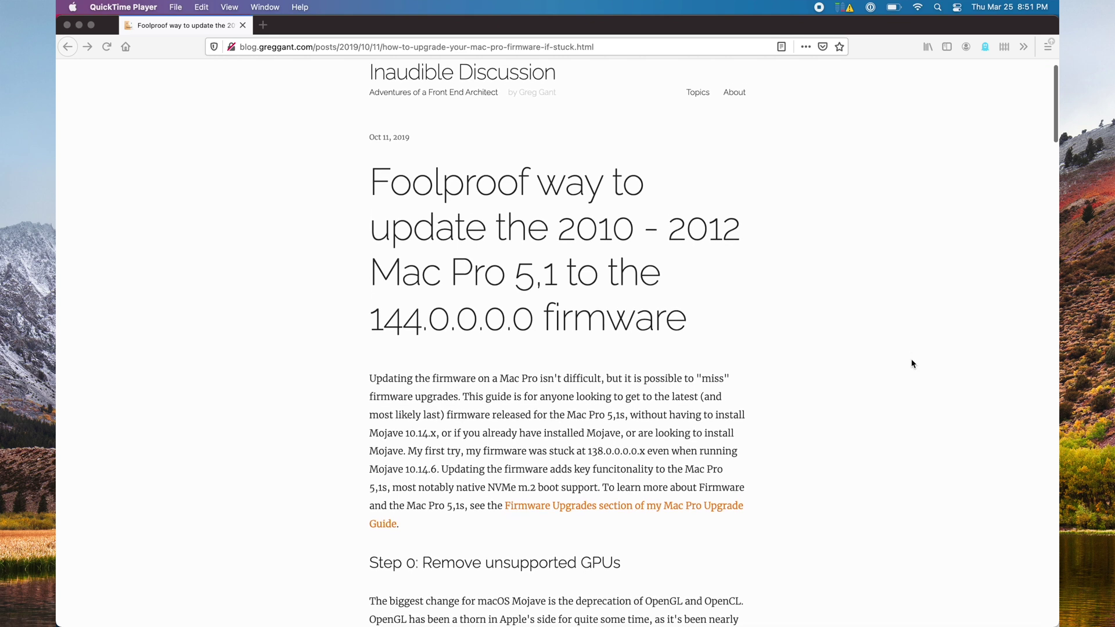
scroll(912, 364, "down", 2)
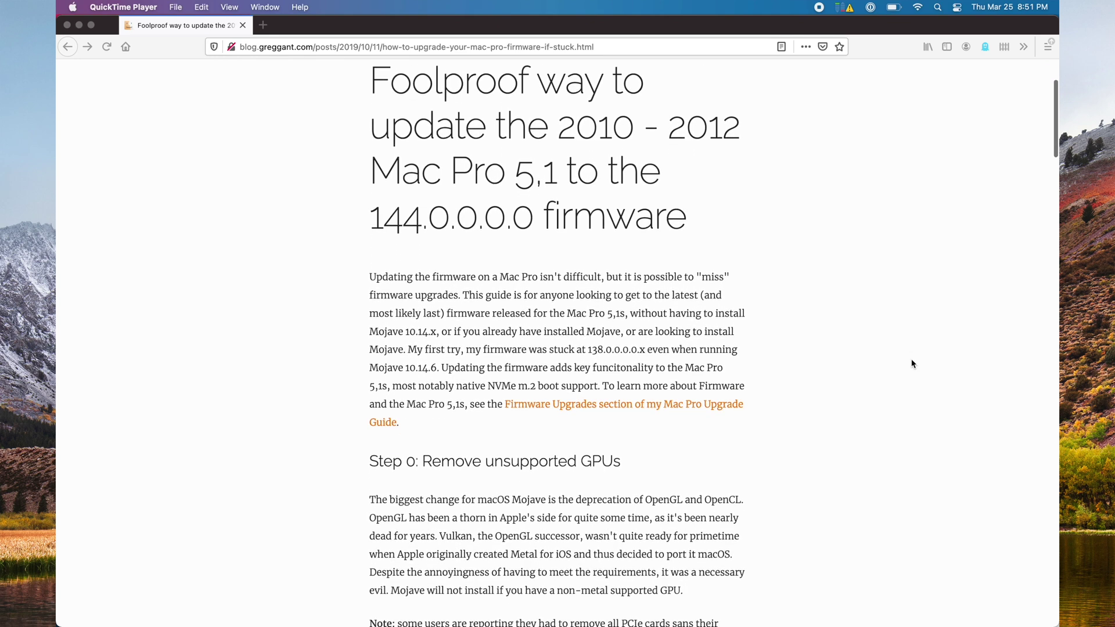
scroll(912, 364, "down", 5)
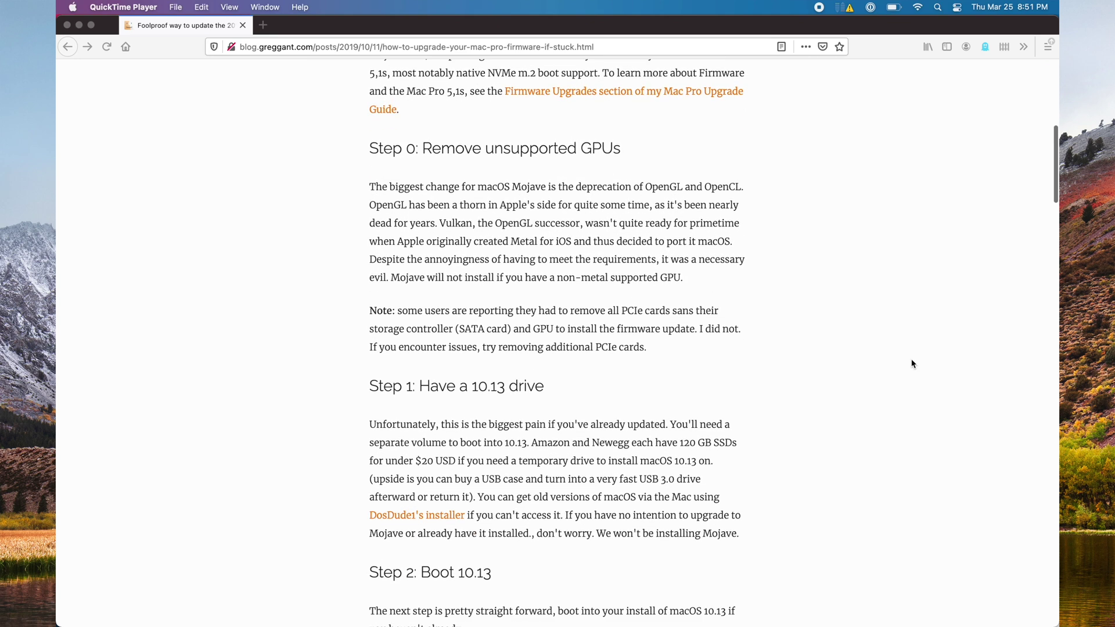